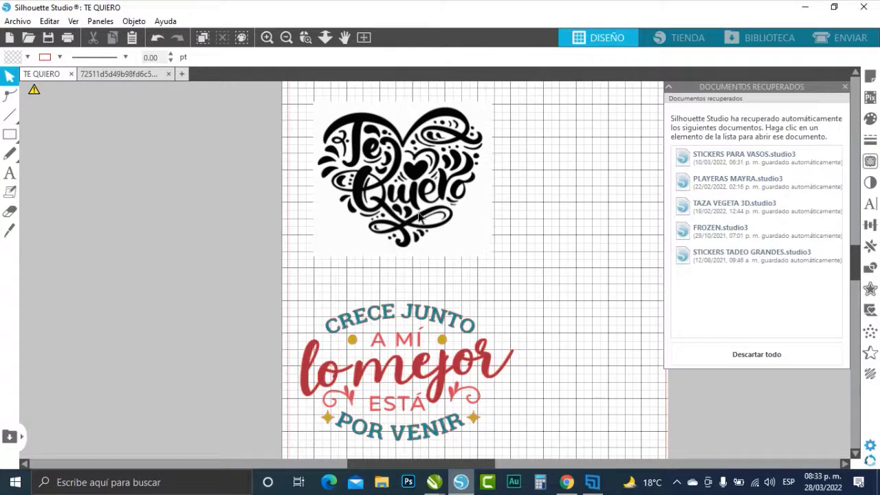
- Move the "Te Quiero" heart image and the "Crece junto a mí" phrase off the page onto the grey workspace beside it
{"action": "left_click_drag", "start_coordinate": [421, 216], "coordinate": [189, 275]}
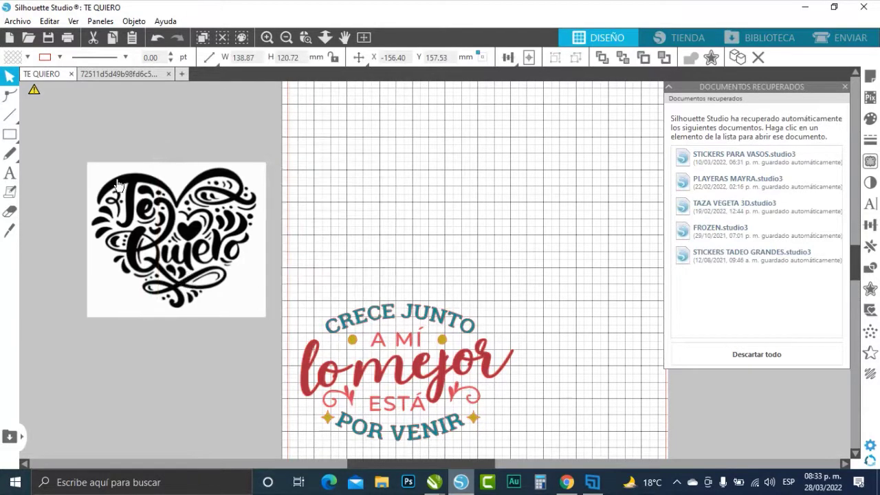
{"action": "key", "text": "Escape"}
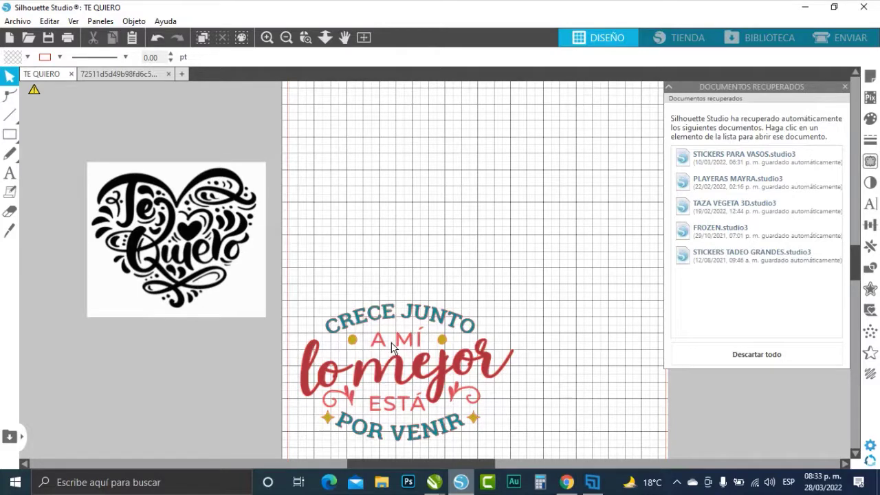
{"action": "left_click_drag", "start_coordinate": [237, 236], "coordinate": [231, 174]}
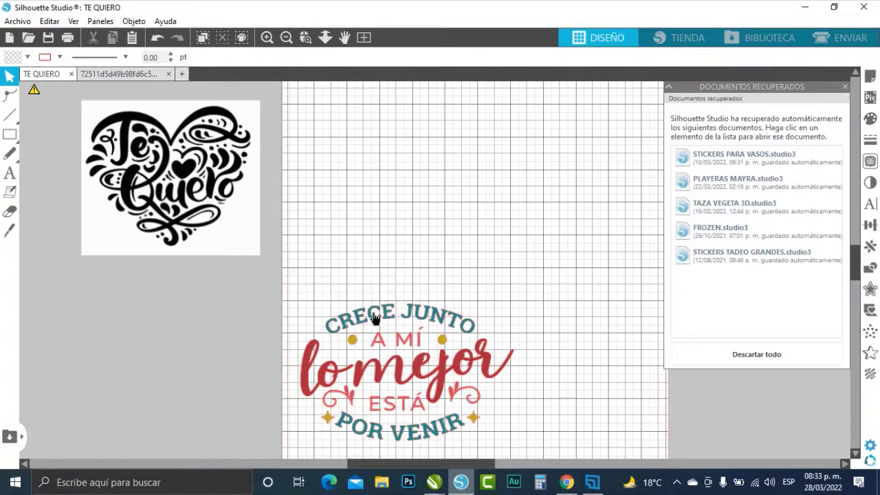
{"action": "left_click_drag", "start_coordinate": [380, 311], "coordinate": [155, 291]}
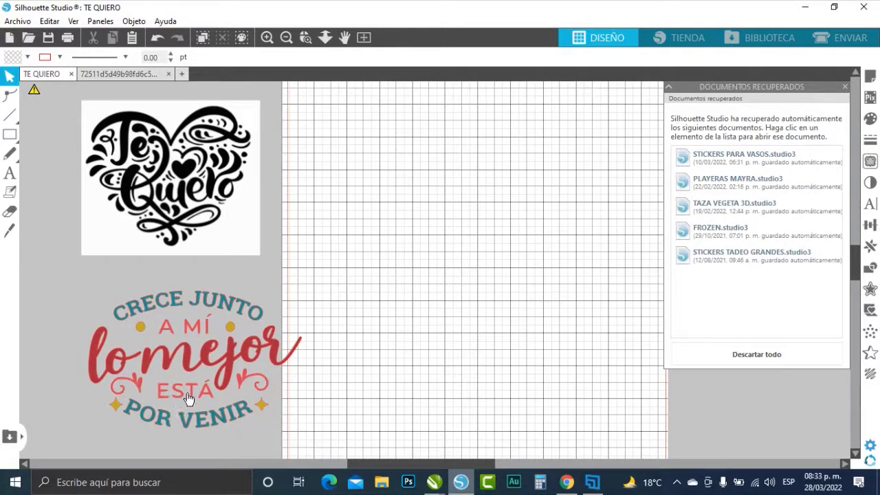
- Place the black "Te Quiero" heart image back on the page at about X 16.6, Y 73.5 mm
{"action": "left_click", "coordinate": [231, 234]}
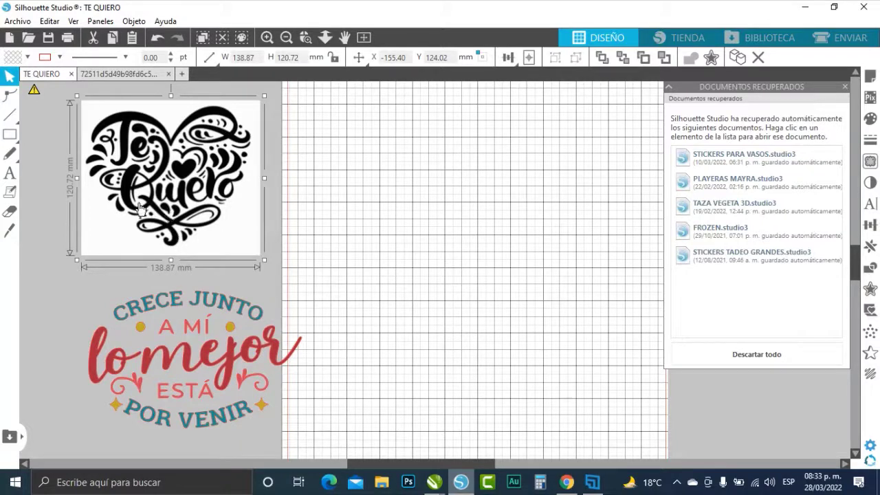
{"action": "left_click_drag", "start_coordinate": [141, 208], "coordinate": [431, 227]}
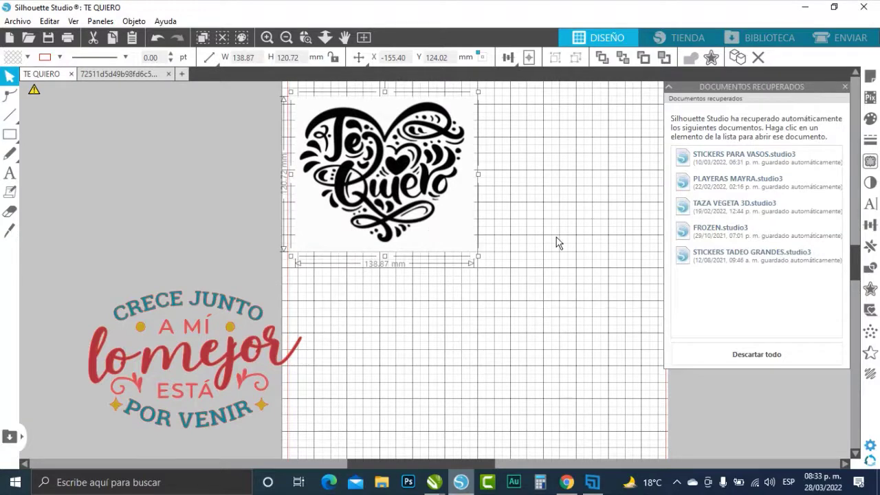
{"action": "scroll", "coordinate": [585, 310], "scroll_direction": "up", "scroll_amount": 3}
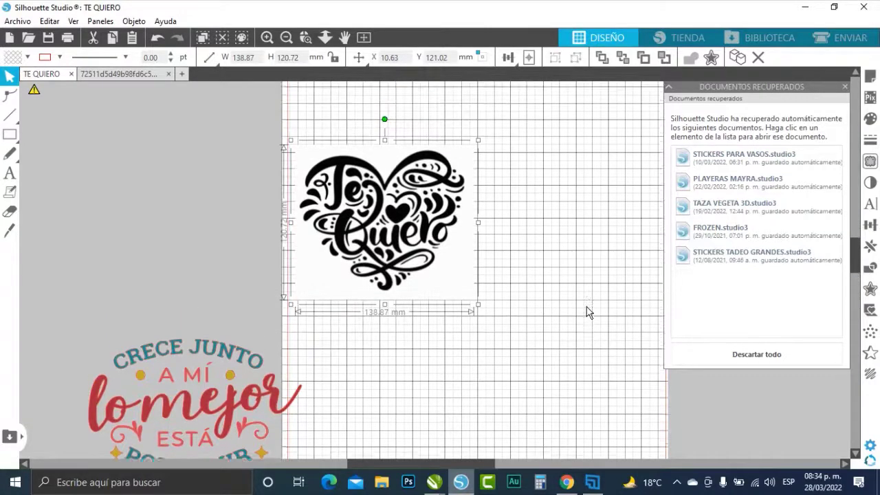
{"action": "left_click_drag", "start_coordinate": [416, 289], "coordinate": [434, 228]}
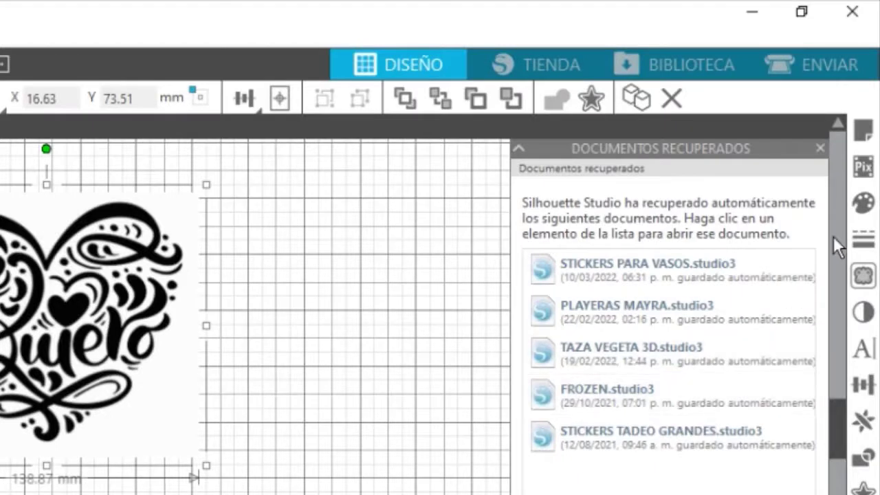
- Define a trace area of about 131.5 by 111.5 mm enclosing the whole "Te Quiero" heart
{"action": "left_click", "coordinate": [864, 278]}
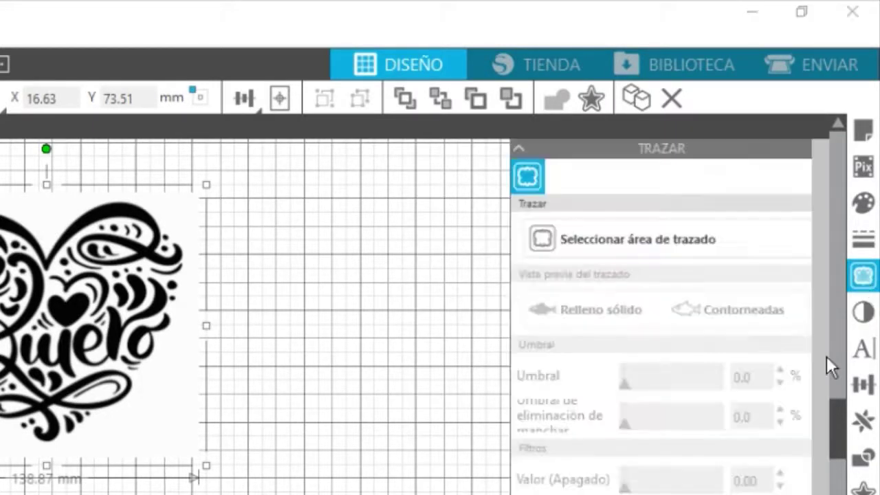
{"action": "left_click", "coordinate": [590, 243]}
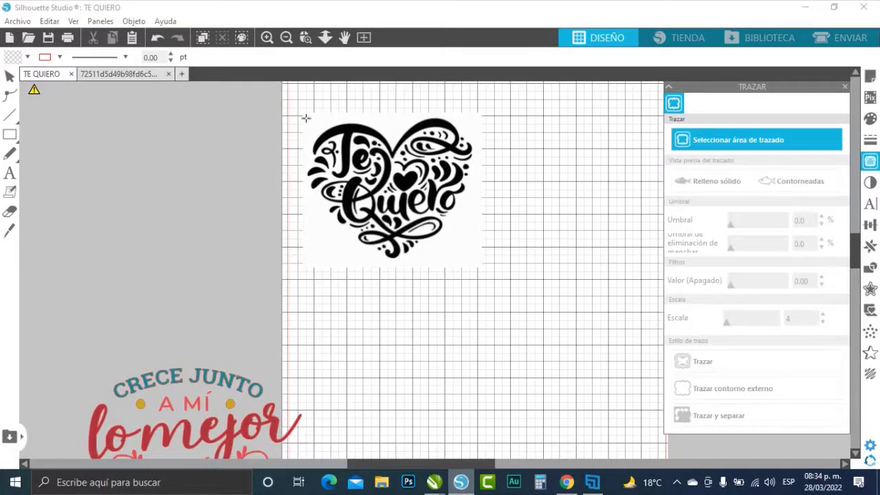
{"action": "left_click_drag", "start_coordinate": [306, 118], "coordinate": [395, 208]}
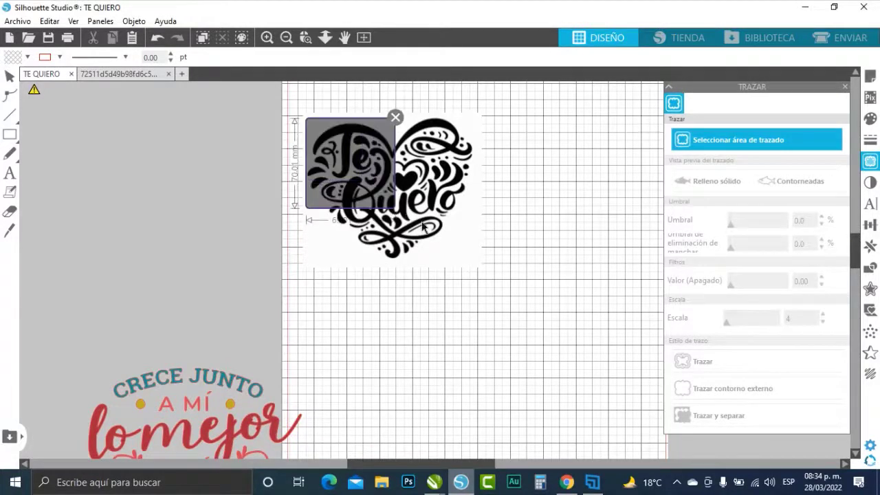
{"action": "left_click_drag", "start_coordinate": [432, 234], "coordinate": [475, 263]}
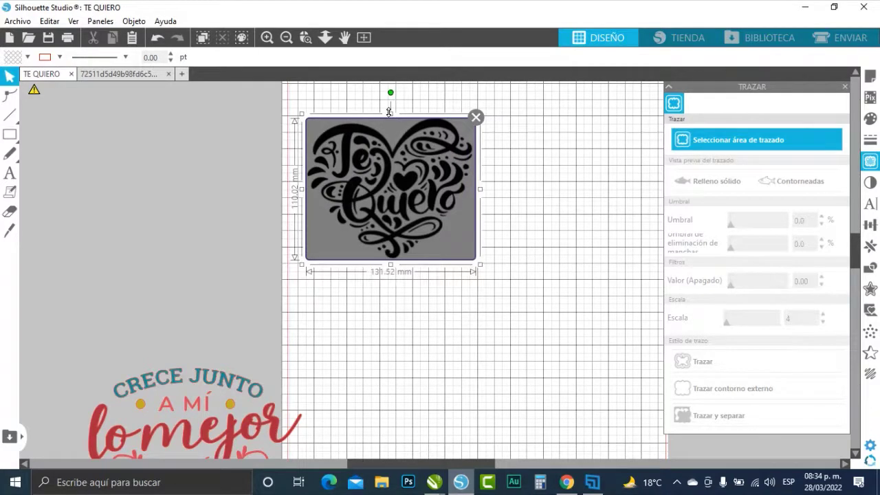
{"action": "left_click_drag", "start_coordinate": [390, 112], "coordinate": [389, 110]}
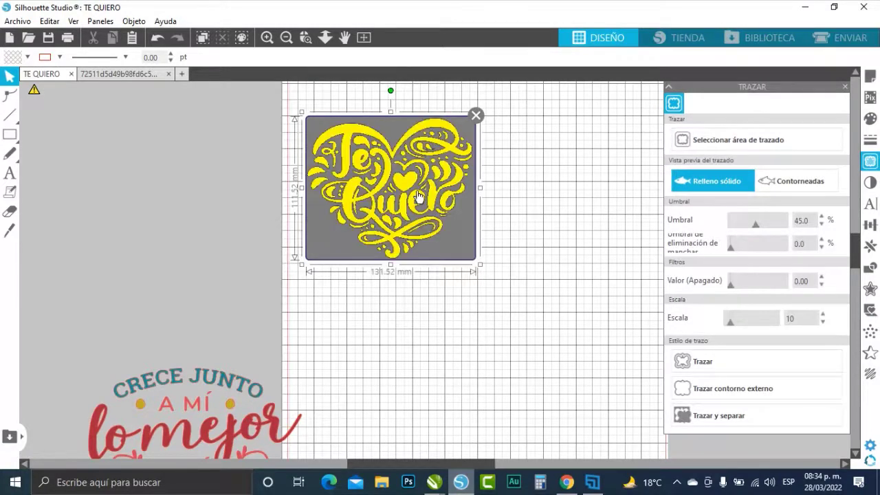
- Try different threshold values on the heart's trace preview and set the threshold to 38%
{"action": "left_click", "coordinate": [264, 37]}
{"action": "scroll", "coordinate": [247, 226], "scroll_direction": "down", "scroll_amount": 2}
{"action": "scroll", "coordinate": [140, 298], "scroll_direction": "up", "scroll_amount": 3}
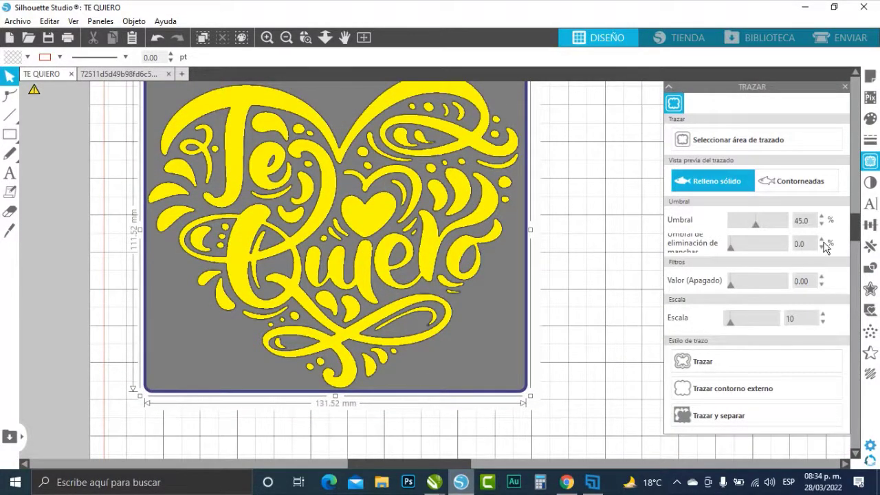
{"action": "left_click", "coordinate": [761, 228]}
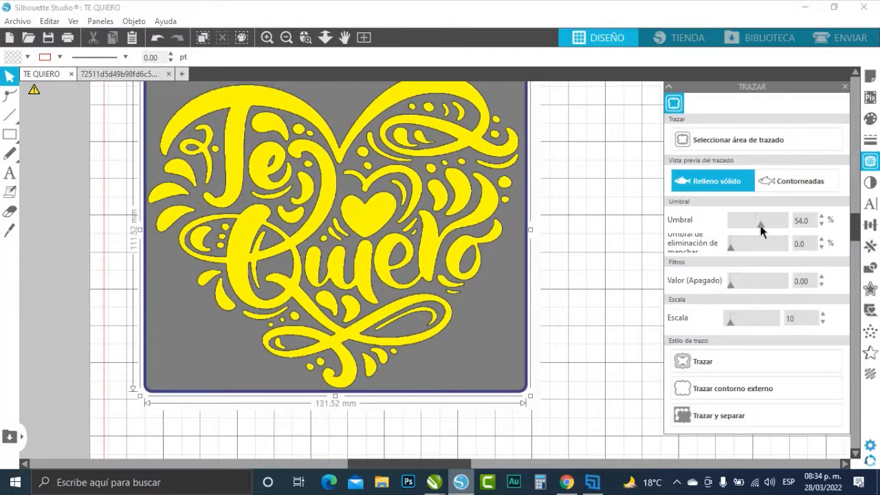
{"action": "left_click_drag", "start_coordinate": [757, 227], "coordinate": [739, 228]}
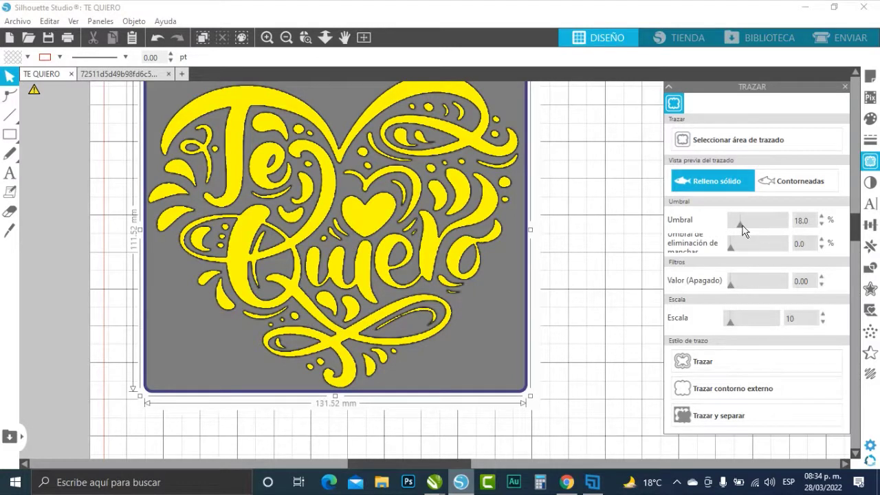
{"action": "left_click_drag", "start_coordinate": [742, 231], "coordinate": [753, 227]}
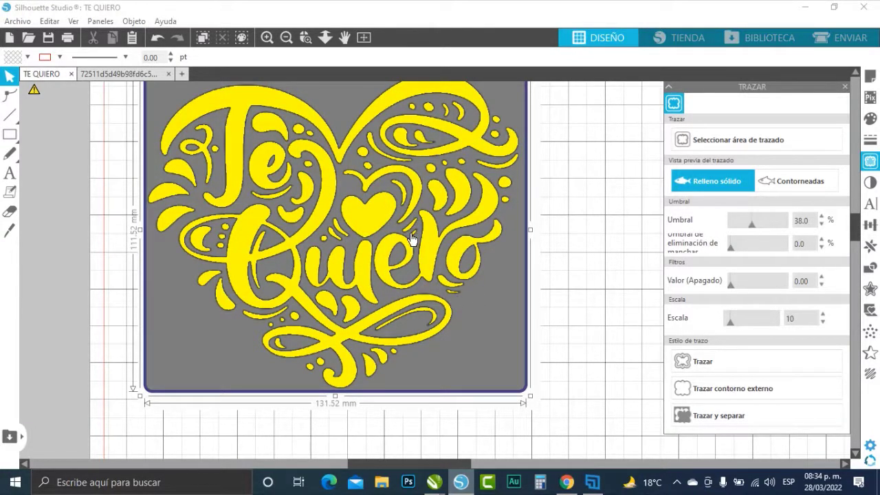
- Trace the heart with the Trazar style and separate the original image from the traced outlines by moving it off the page
{"action": "left_click", "coordinate": [712, 361]}
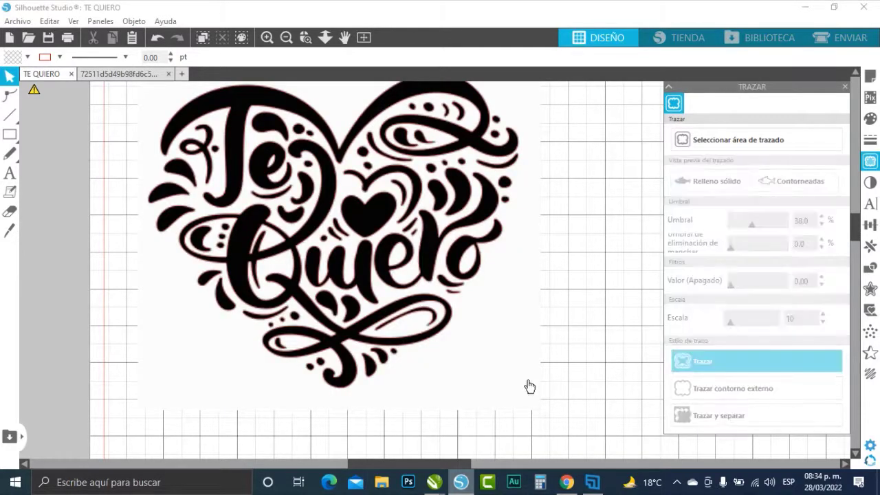
{"action": "mouse_move", "coordinate": [527, 387]}
{"action": "left_mouse_down"}
{"action": "mouse_move", "coordinate": [216, 360]}
{"action": "mouse_move", "coordinate": [130, 361]}
{"action": "left_mouse_up"}
{"action": "left_click", "coordinate": [419, 337]}
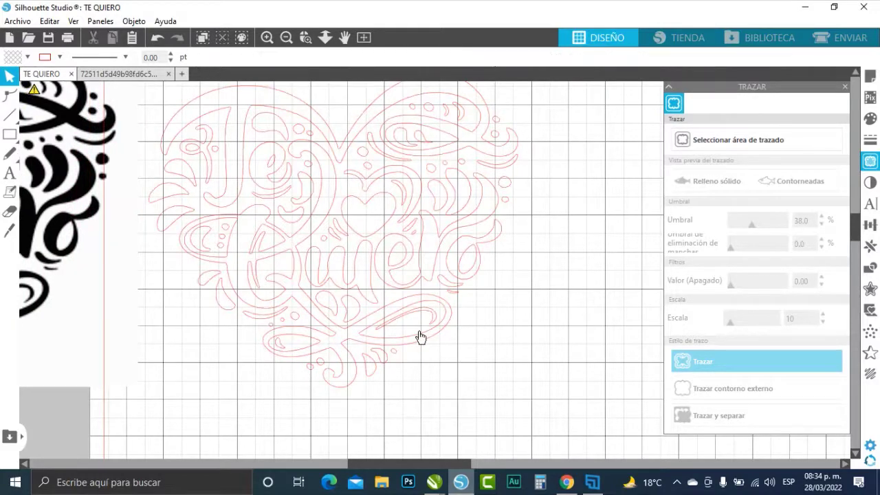
{"action": "left_click_drag", "start_coordinate": [415, 346], "coordinate": [456, 347]}
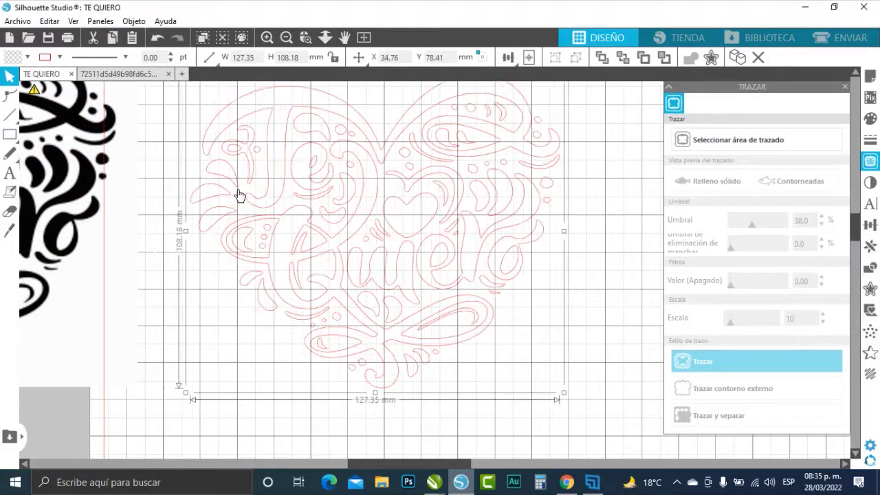
- Fill the traced "Te Quiero" heart with solid red and move it higher on the page
{"action": "left_click", "coordinate": [287, 38]}
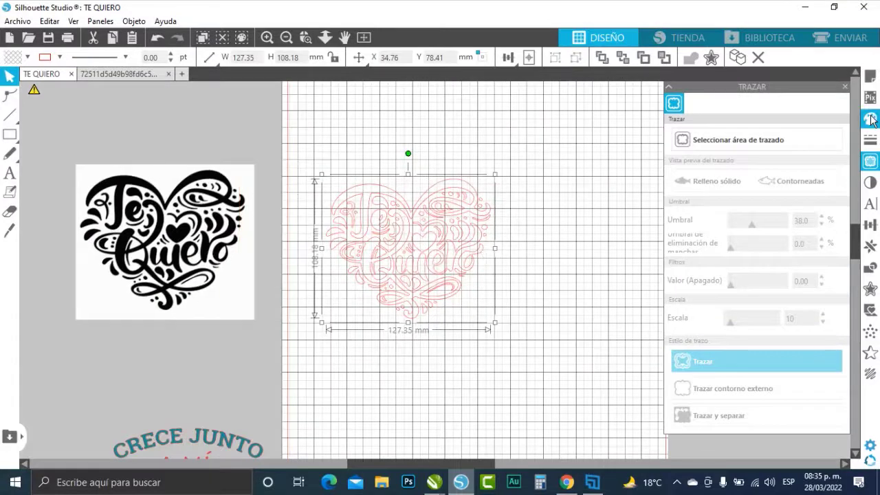
{"action": "left_click", "coordinate": [871, 118]}
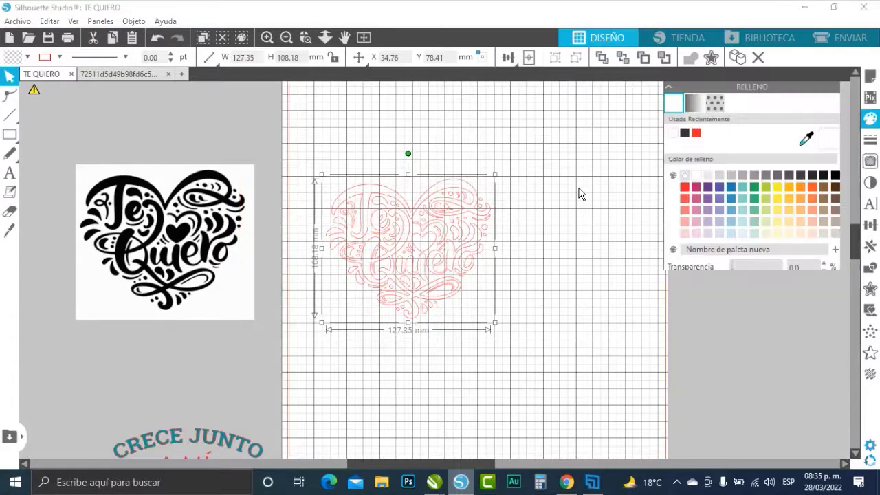
{"action": "left_click", "coordinate": [685, 187]}
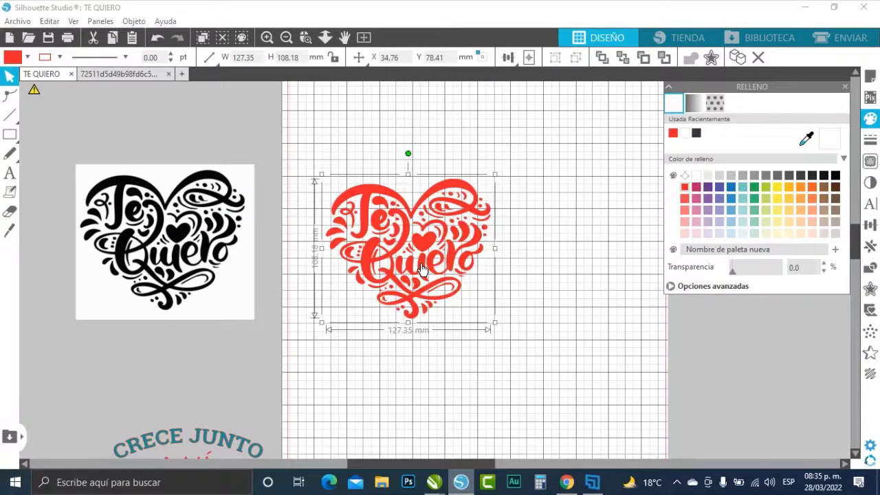
{"action": "left_click_drag", "start_coordinate": [407, 229], "coordinate": [387, 140]}
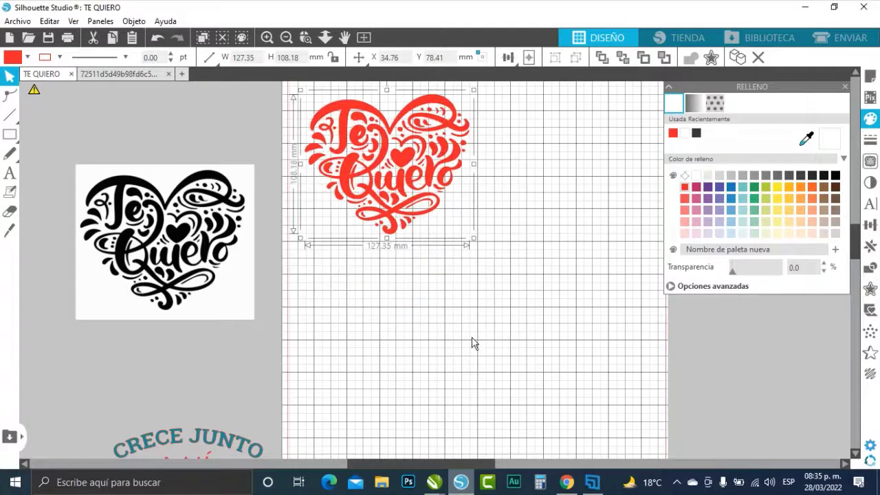
- Shift the traced "Crece junto a mí" phrase slightly towards the page's upper left corner and release its compound path
{"action": "scroll", "coordinate": [471, 344], "scroll_direction": "up", "scroll_amount": 2}
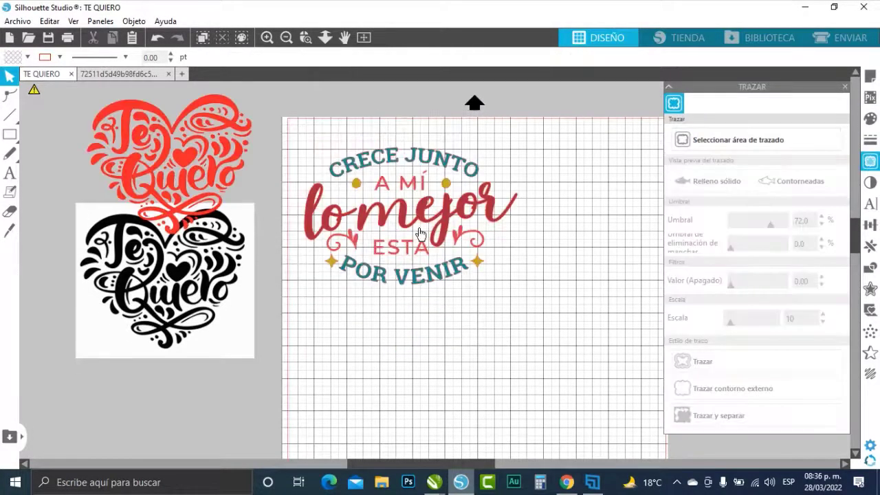
{"action": "mouse_move", "coordinate": [425, 230]}
{"action": "left_mouse_down"}
{"action": "mouse_move", "coordinate": [421, 246]}
{"action": "mouse_move", "coordinate": [331, 229]}
{"action": "mouse_move", "coordinate": [294, 236]}
{"action": "mouse_move", "coordinate": [221, 312]}
{"action": "mouse_move", "coordinate": [321, 204]}
{"action": "mouse_move", "coordinate": [402, 177]}
{"action": "mouse_move", "coordinate": [399, 198]}
{"action": "mouse_move", "coordinate": [415, 219]}
{"action": "left_mouse_up"}
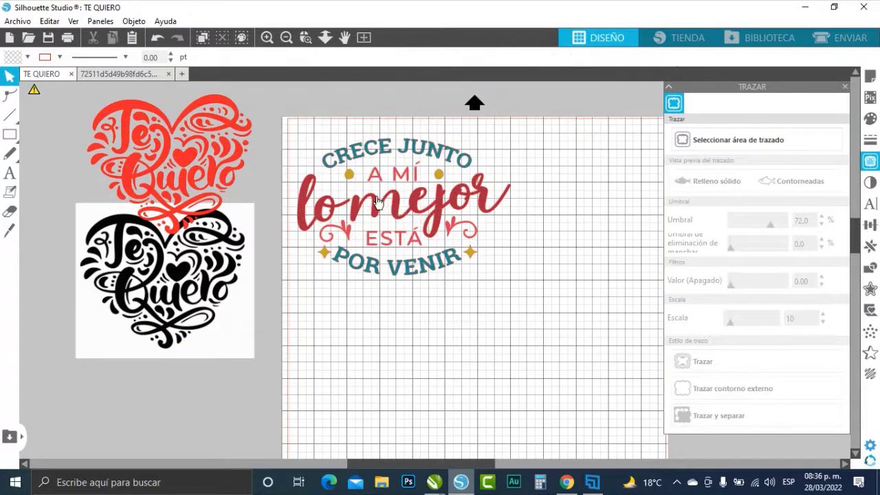
{"action": "left_click", "coordinate": [268, 37]}
{"action": "left_click", "coordinate": [268, 38]}
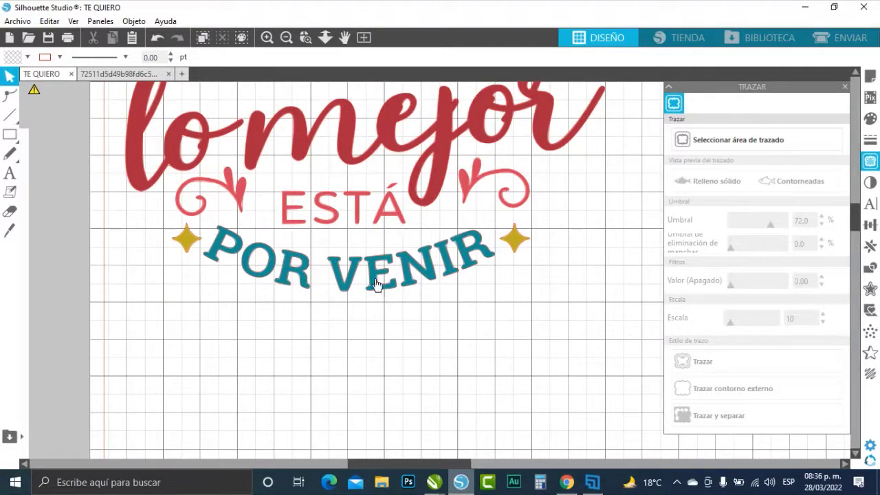
{"action": "scroll", "coordinate": [366, 314], "scroll_direction": "up", "scroll_amount": 5}
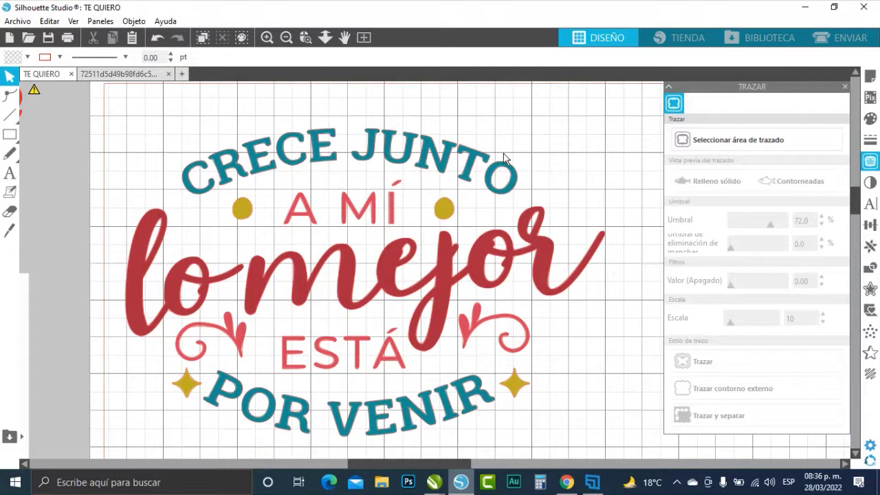
{"action": "left_click", "coordinate": [220, 174]}
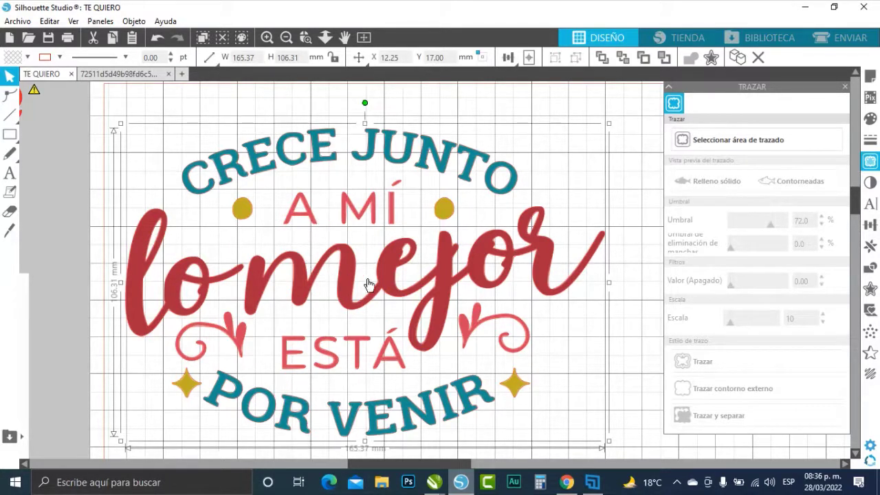
{"action": "left_click", "coordinate": [286, 37]}
{"action": "right_click", "coordinate": [409, 158]}
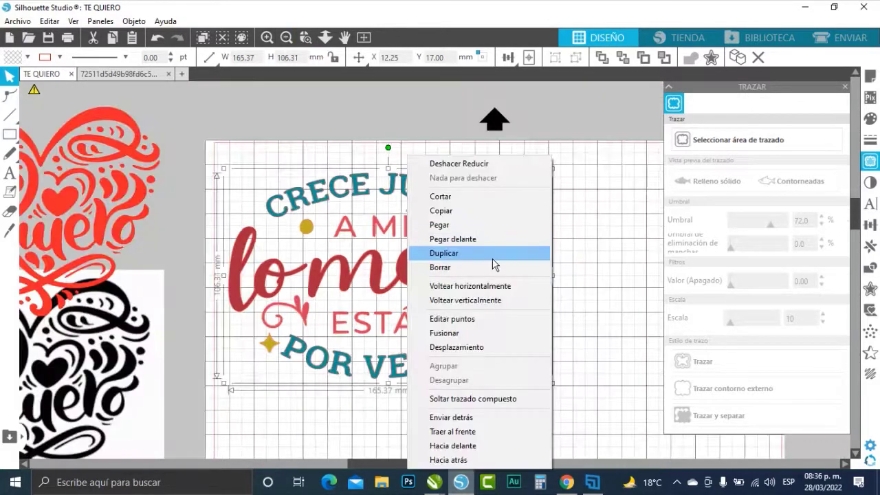
{"action": "left_click", "coordinate": [481, 400]}
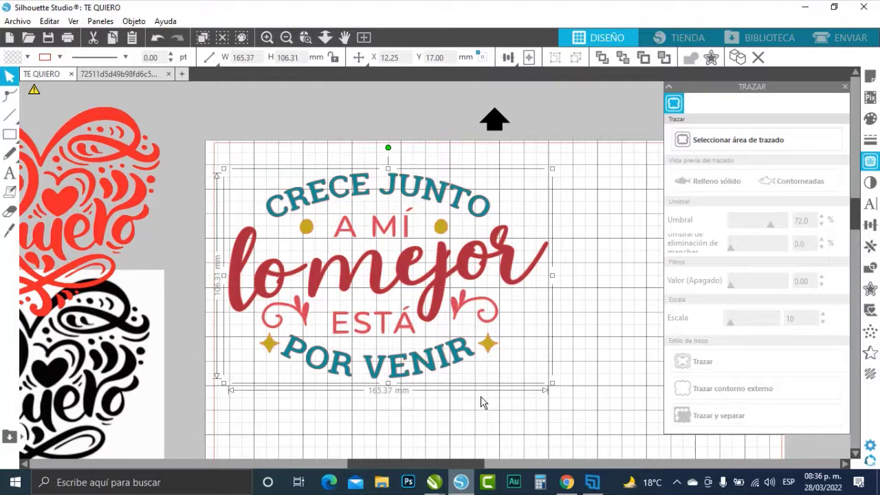
{"action": "left_click", "coordinate": [481, 396]}
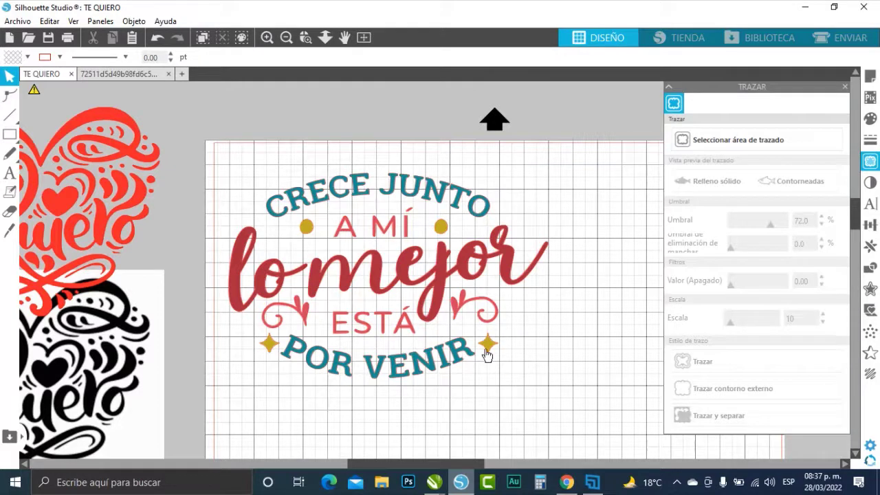
- Combine the "POR VENIR" letters into one compound path and open the fill colour options
{"action": "left_click_drag", "start_coordinate": [487, 355], "coordinate": [470, 363]}
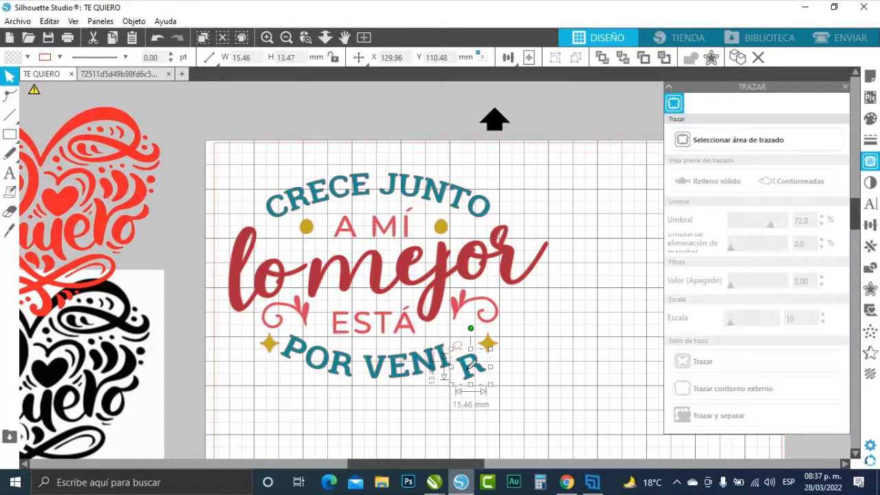
{"action": "key", "text": "ctrl+z"}
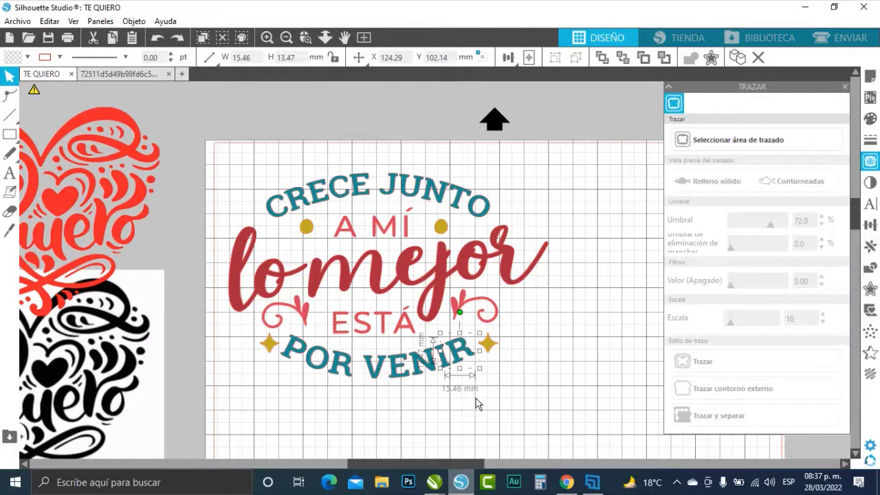
{"action": "left_click_drag", "start_coordinate": [480, 385], "coordinate": [347, 332]}
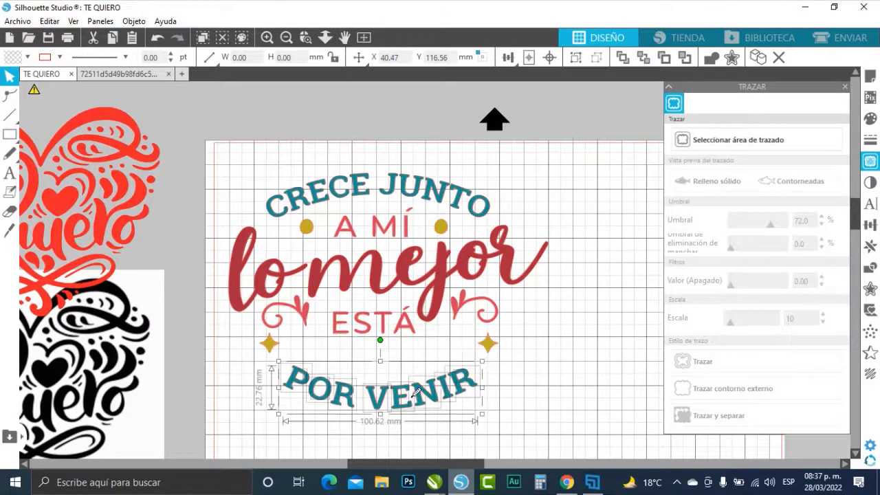
{"action": "right_click", "coordinate": [425, 374]}
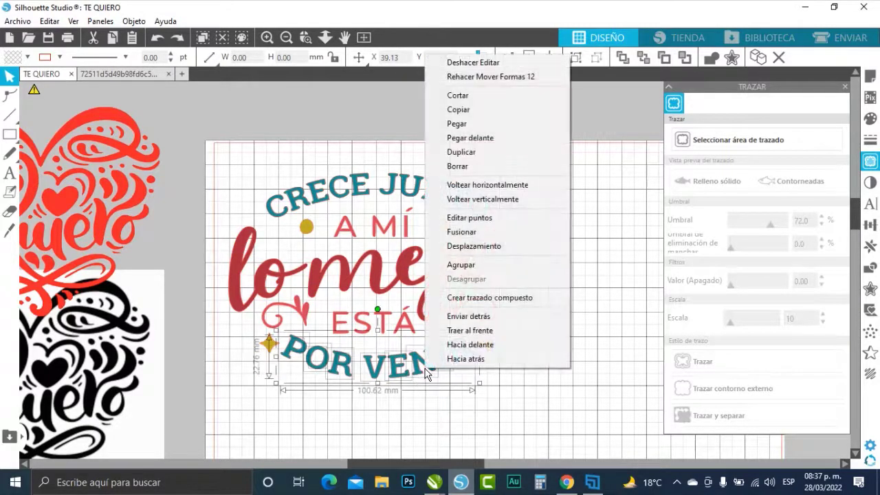
{"action": "left_click", "coordinate": [449, 299]}
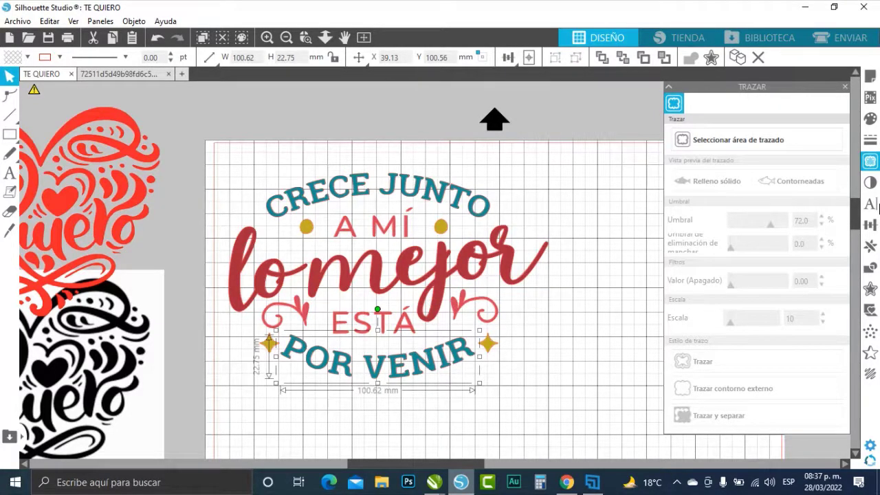
{"action": "left_click", "coordinate": [871, 118]}
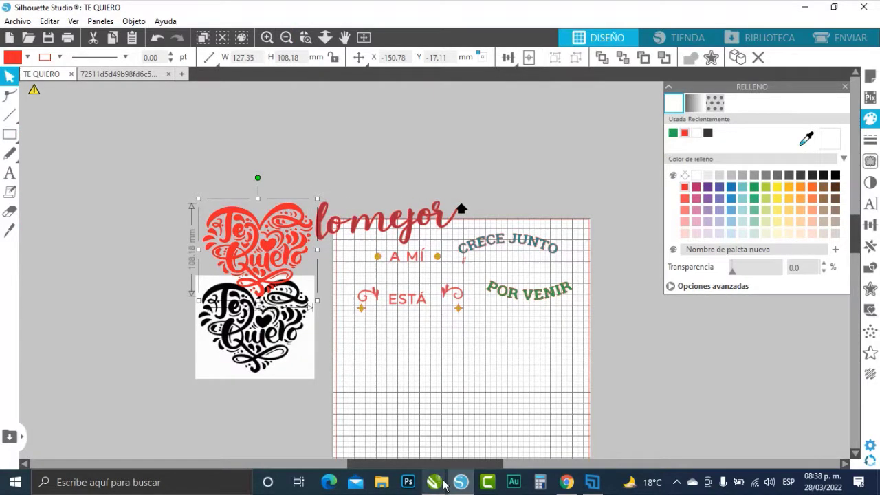
- Switch to CorelDRAW, create a new blank document and paste the black "Te Quiero" heart image
{"action": "left_click", "coordinate": [436, 483]}
{"action": "key", "text": "ctrl+n"}
{"action": "key", "text": "ctrl+v"}
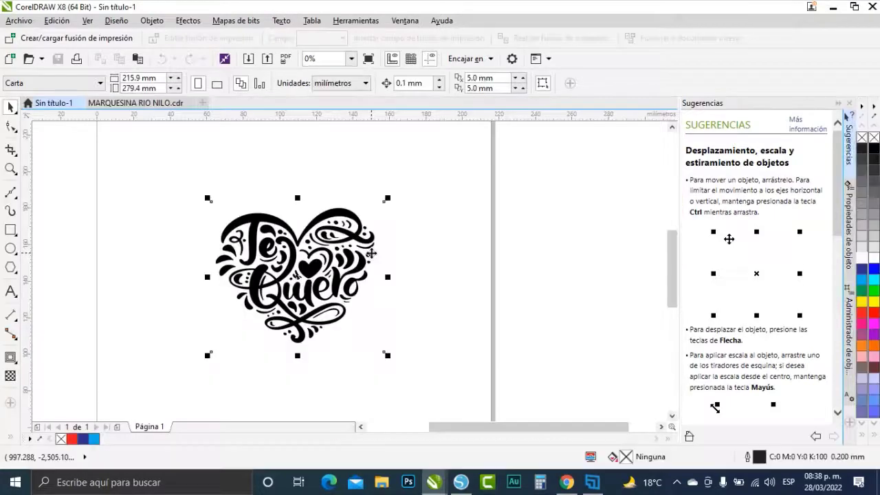
- Vectorize the pasted "Te Quiero" heart bitmap with a quick trace
{"action": "scroll", "coordinate": [306, 268], "scroll_direction": "up", "scroll_amount": 2}
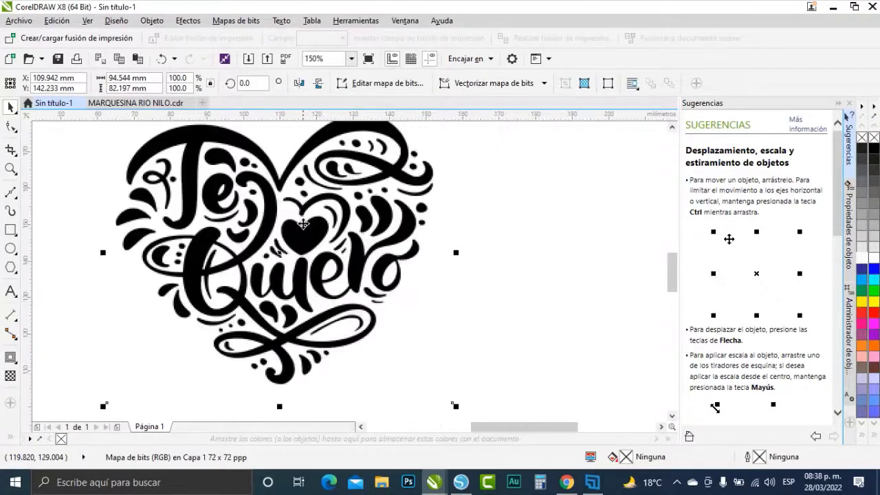
{"action": "scroll", "coordinate": [328, 220], "scroll_direction": "up", "scroll_amount": 2}
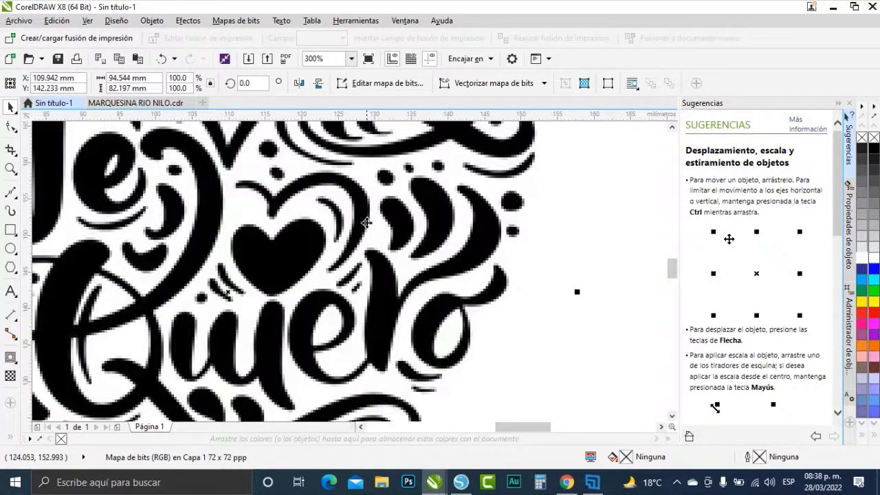
{"action": "scroll", "coordinate": [367, 222], "scroll_direction": "down", "scroll_amount": 2}
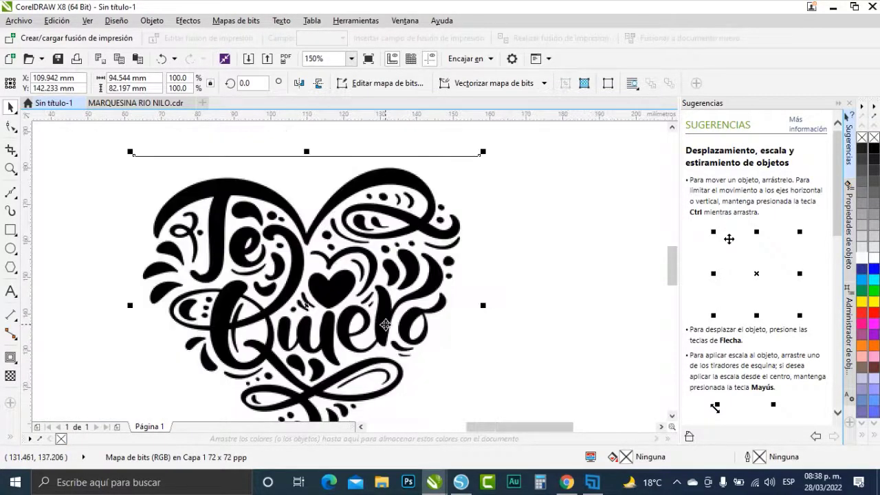
{"action": "left_click", "coordinate": [487, 88]}
{"action": "left_click", "coordinate": [488, 102]}
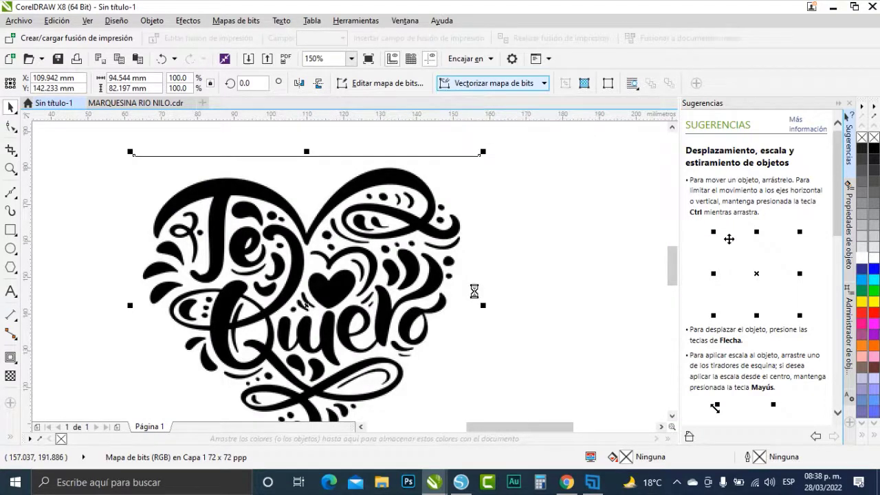
- Inspect the vectorized heart's lettering and ornaments up close and switch the document to wireframe view
{"action": "scroll", "coordinate": [364, 248], "scroll_direction": "down", "scroll_amount": 2}
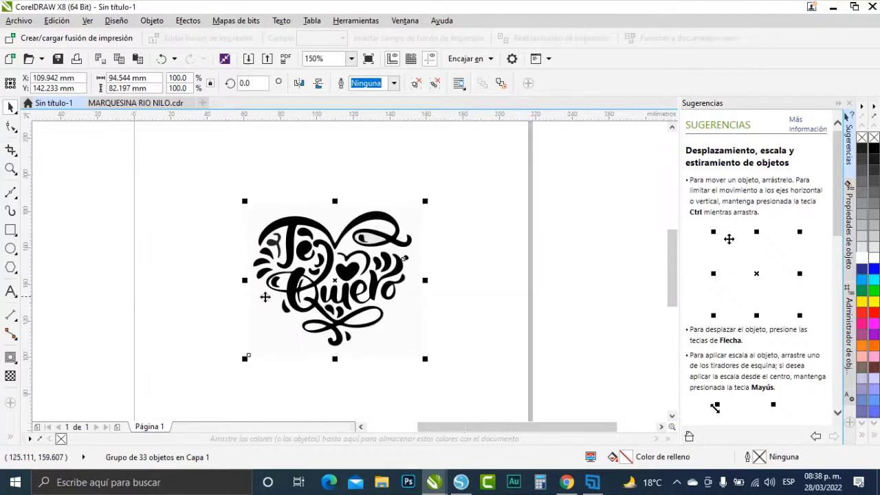
{"action": "scroll", "coordinate": [264, 297], "scroll_direction": "up", "scroll_amount": 2}
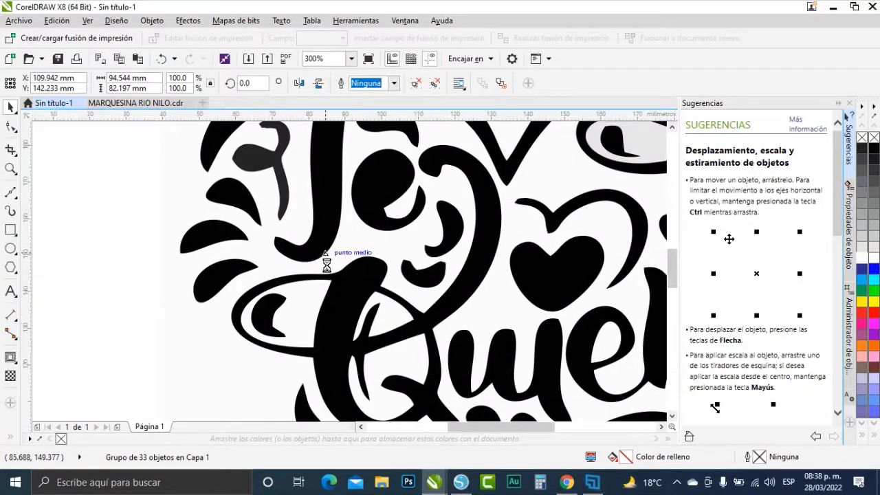
{"action": "scroll", "coordinate": [326, 265], "scroll_direction": "down", "scroll_amount": 1}
{"action": "scroll", "coordinate": [344, 236], "scroll_direction": "up", "scroll_amount": 2}
{"action": "scroll", "coordinate": [356, 257], "scroll_direction": "down", "scroll_amount": 2}
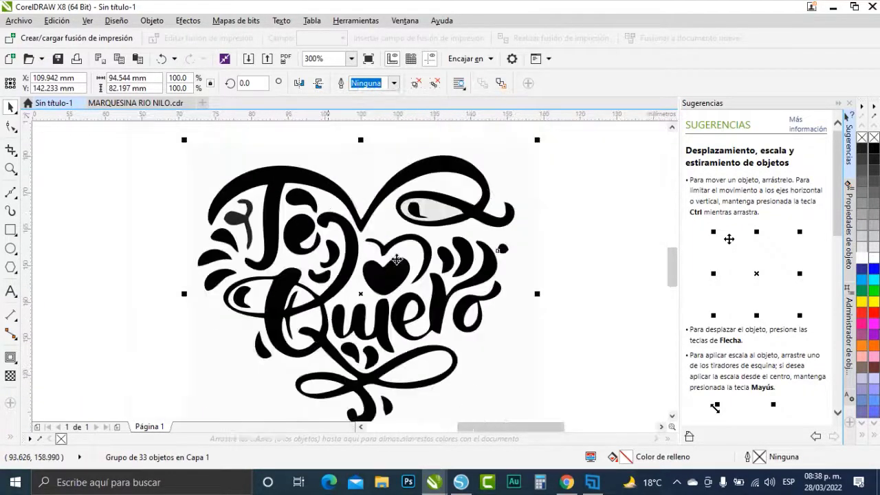
{"action": "left_click", "coordinate": [87, 20]}
{"action": "left_click", "coordinate": [135, 51]}
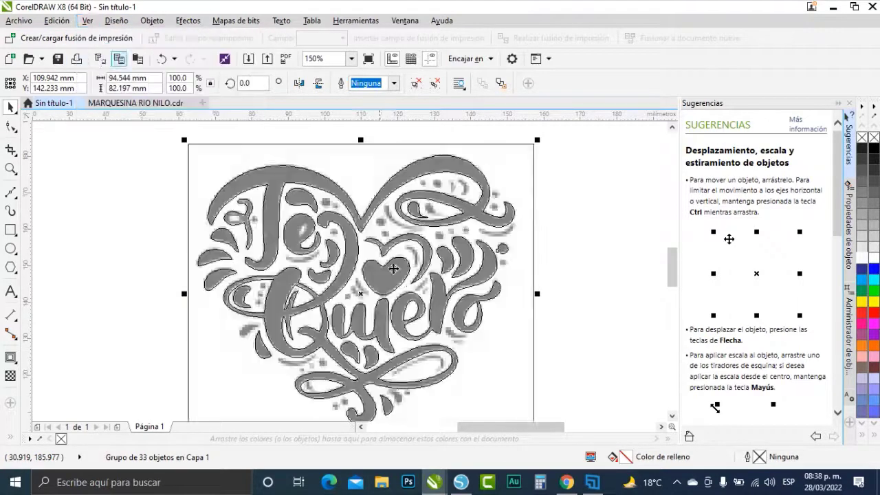
- Compare the wireframe outlines with the bitmap's small dots and strokes across the whole heart
{"action": "scroll", "coordinate": [454, 337], "scroll_direction": "up", "scroll_amount": 2}
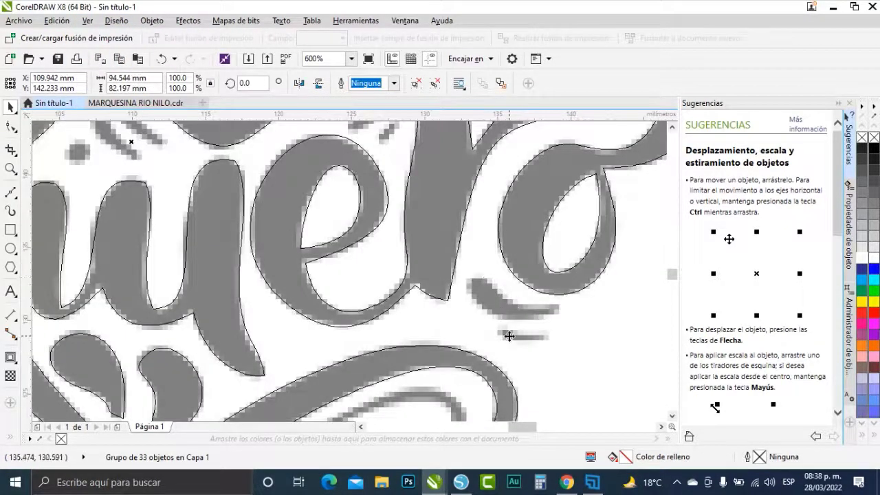
{"action": "scroll", "coordinate": [509, 336], "scroll_direction": "down", "scroll_amount": 1}
{"action": "scroll", "coordinate": [343, 383], "scroll_direction": "down", "scroll_amount": 1}
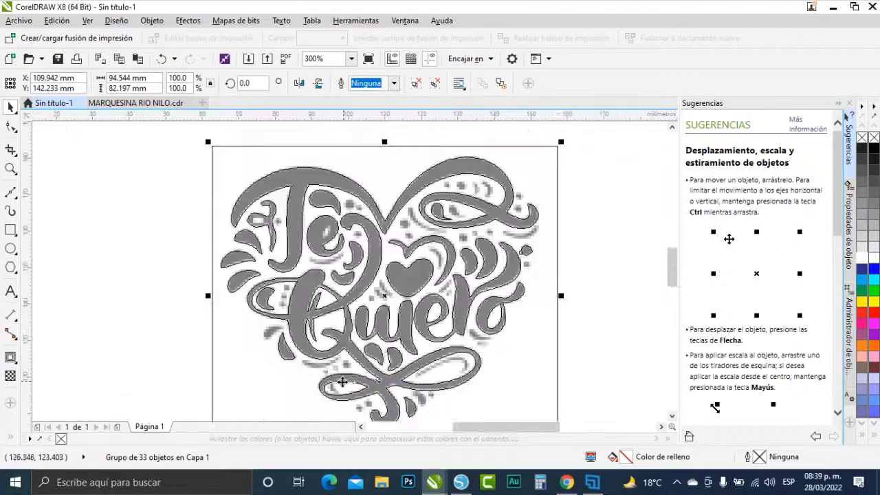
{"action": "scroll", "coordinate": [343, 383], "scroll_direction": "up", "scroll_amount": 2}
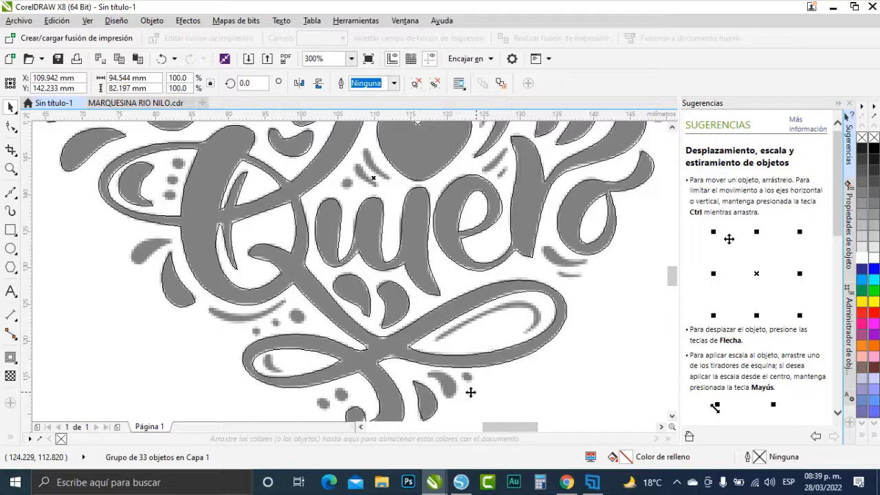
{"action": "scroll", "coordinate": [470, 392], "scroll_direction": "down", "scroll_amount": 2}
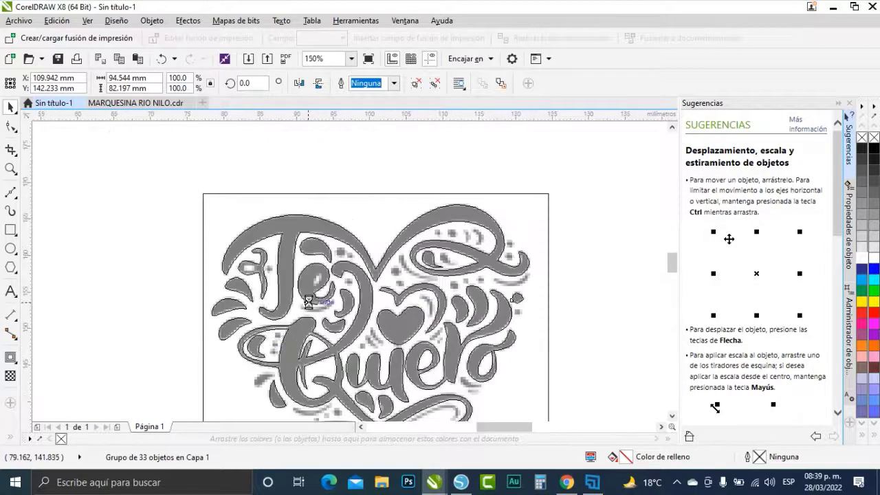
{"action": "scroll", "coordinate": [347, 315], "scroll_direction": "up", "scroll_amount": 3}
{"action": "scroll", "coordinate": [347, 316], "scroll_direction": "down", "scroll_amount": 2}
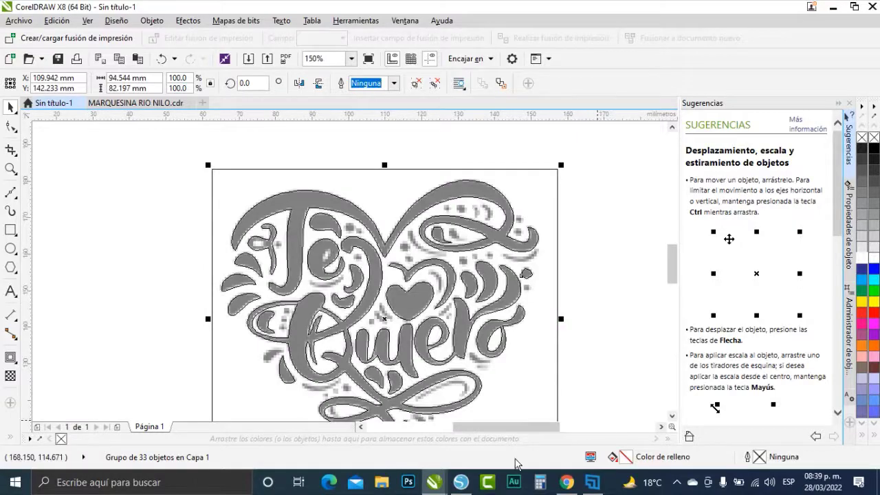
- Switch to Silhouette Studio and move the red "Te Quiero" heart up and slightly left, clear of the black original
{"action": "left_click", "coordinate": [461, 482]}
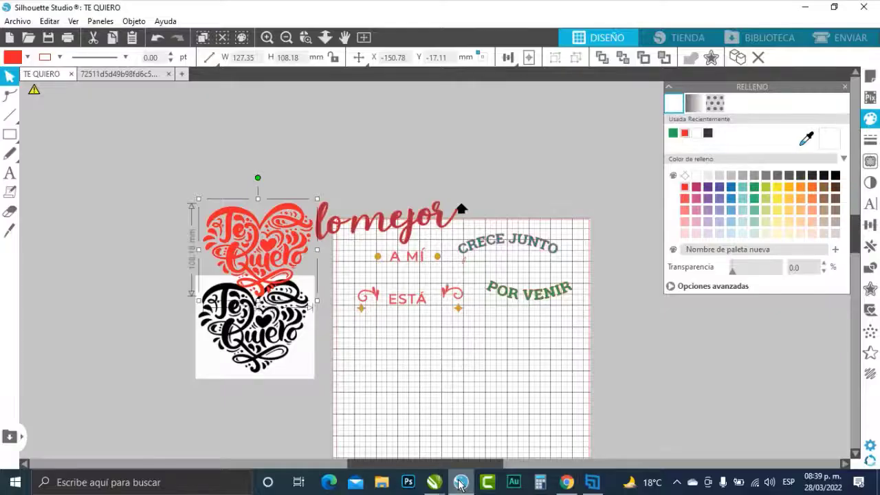
{"action": "left_click", "coordinate": [251, 242]}
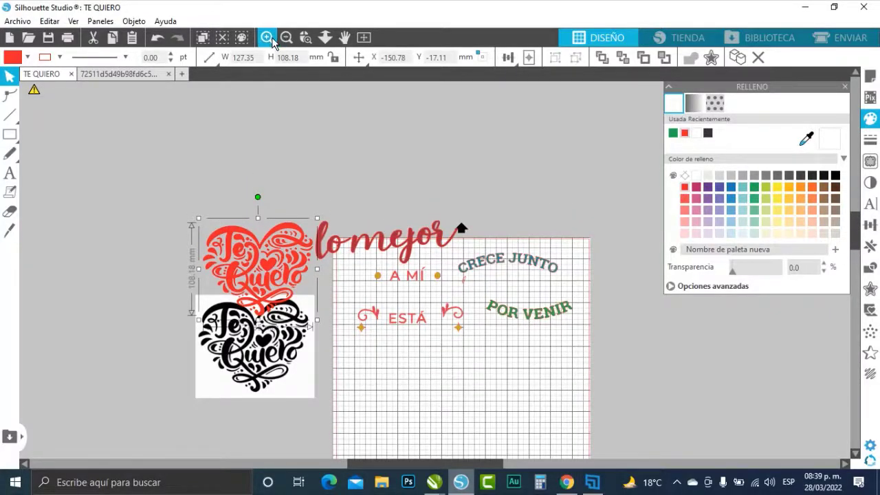
{"action": "left_click", "coordinate": [271, 40]}
{"action": "left_click", "coordinate": [271, 40]}
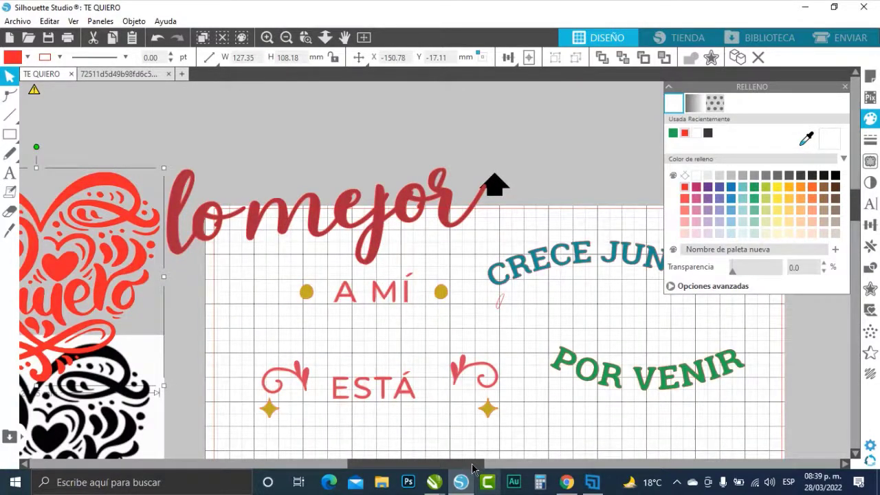
{"action": "left_click_drag", "start_coordinate": [473, 469], "coordinate": [369, 464]}
{"action": "left_click_drag", "start_coordinate": [392, 310], "coordinate": [370, 267]}
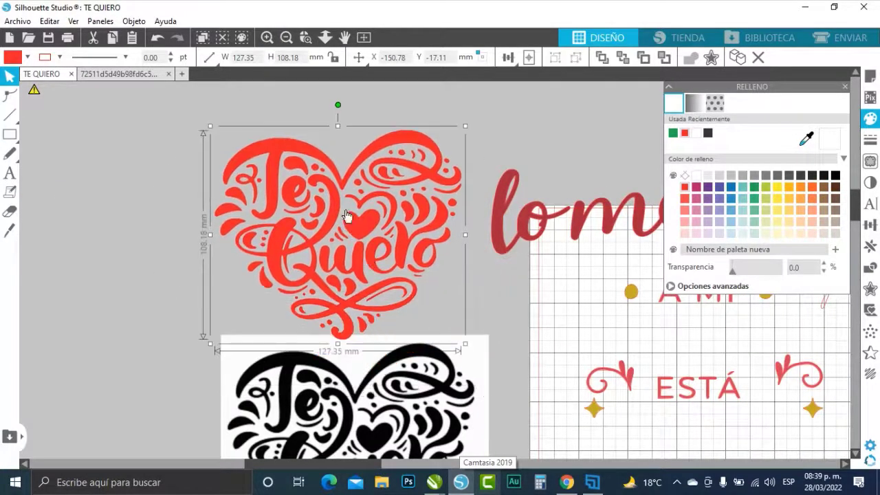
- Examine the fine dots, strokes and lettering of the red traced heart up close and as a whole
{"action": "left_click", "coordinate": [267, 38]}
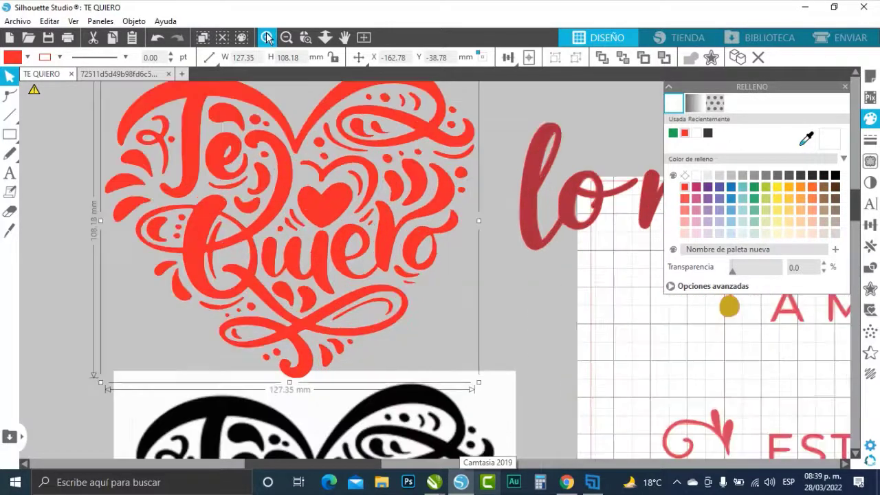
{"action": "left_click", "coordinate": [266, 38]}
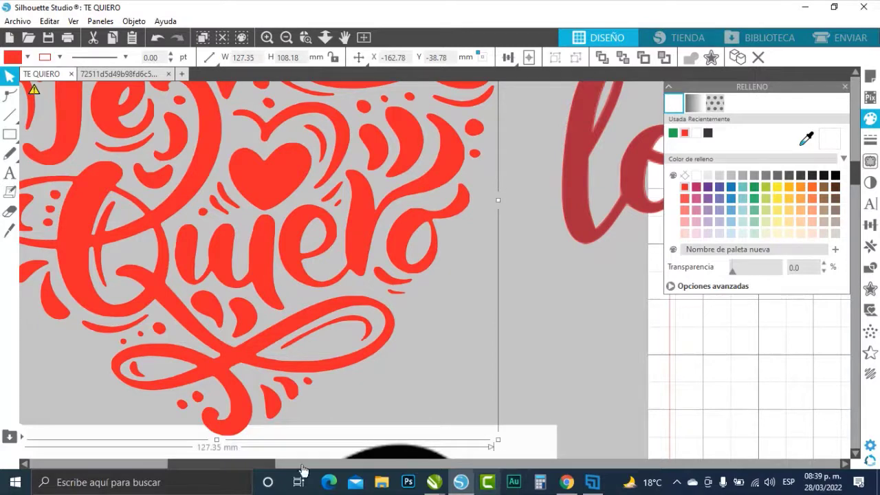
{"action": "left_click_drag", "start_coordinate": [254, 468], "coordinate": [234, 472]}
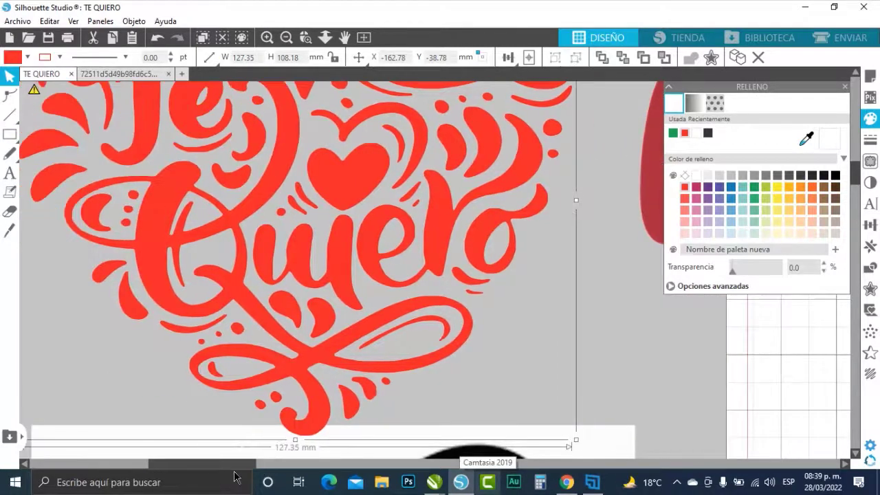
{"action": "scroll", "coordinate": [315, 330], "scroll_direction": "up", "scroll_amount": 5}
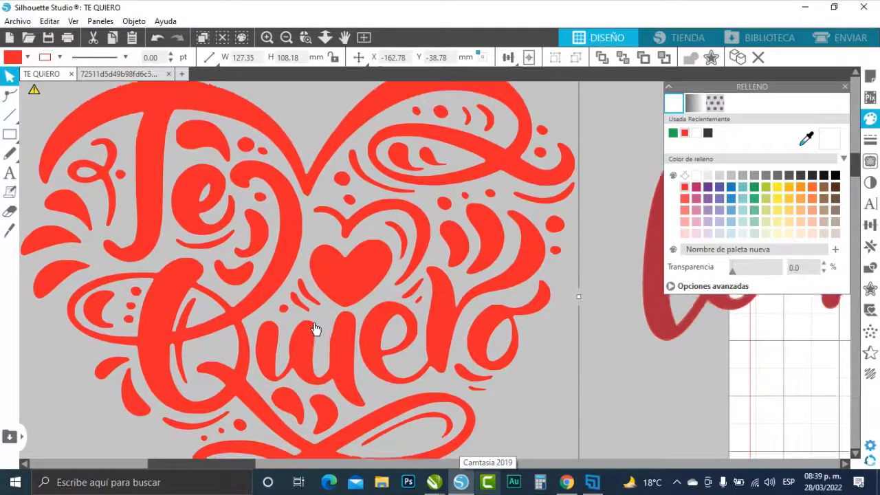
{"action": "scroll", "coordinate": [315, 330], "scroll_direction": "up", "scroll_amount": 1}
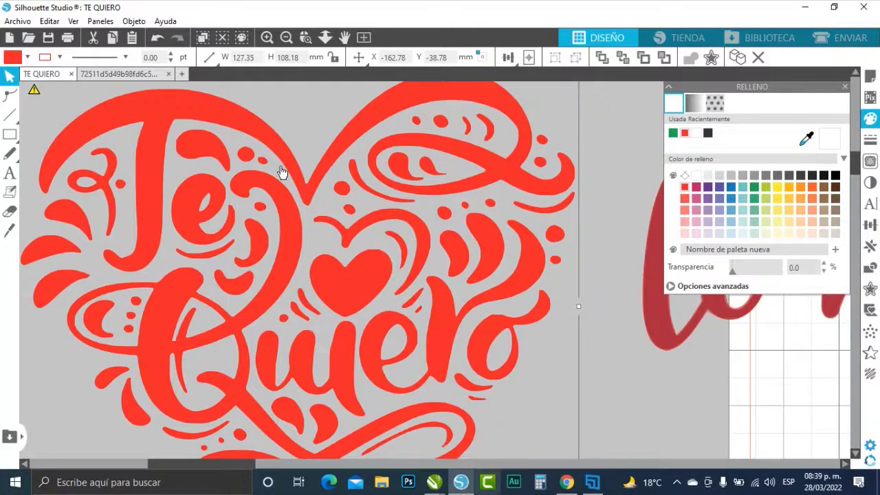
{"action": "left_click", "coordinate": [285, 37]}
{"action": "left_click", "coordinate": [285, 38]}
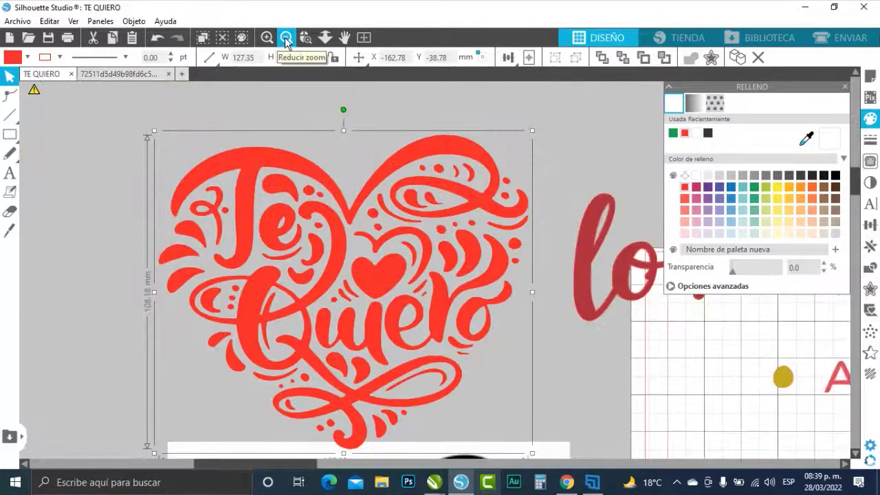
{"action": "left_click", "coordinate": [285, 38]}
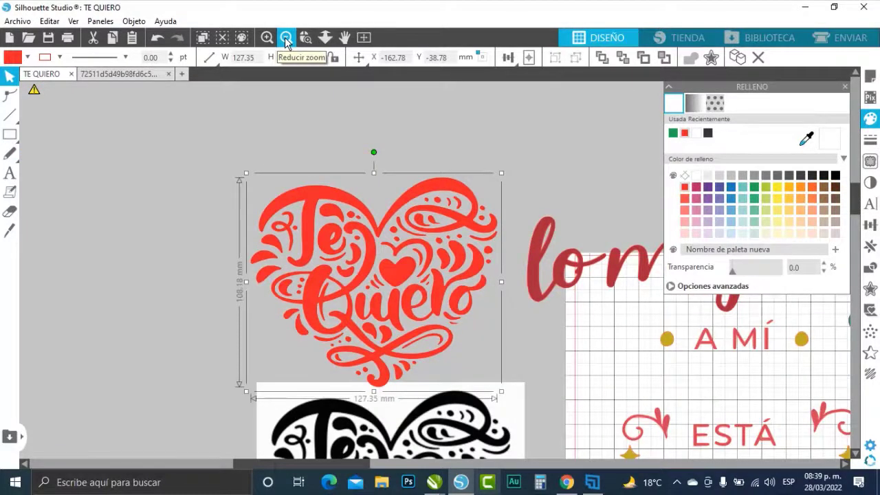